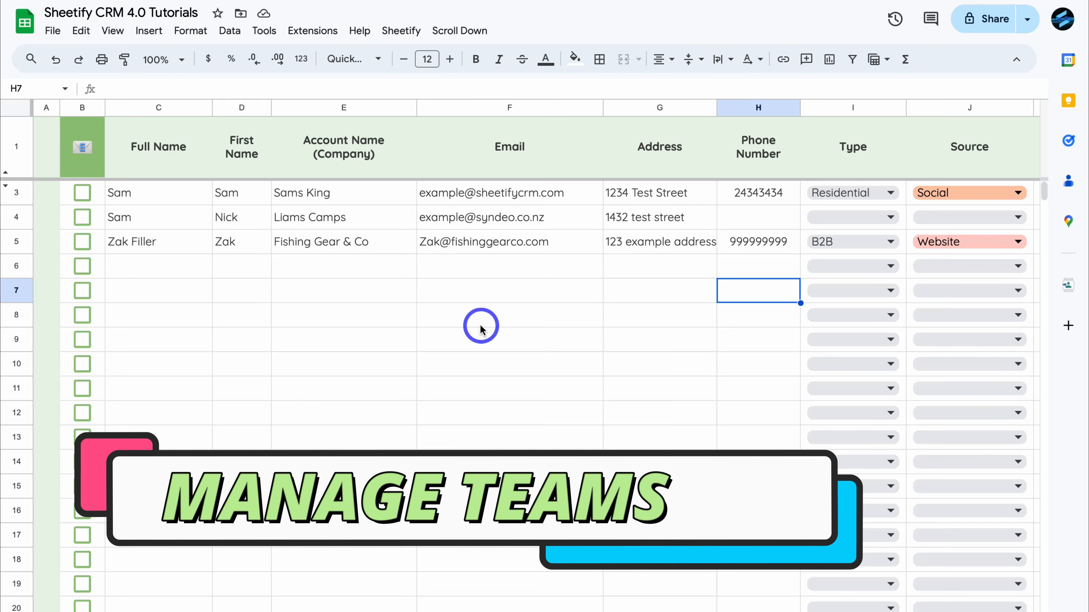
- Open the Share dialog for Sheetify CRM 4.0 Tutorials, with general access still Restricted
scroll(481, 329, right, 10)
scroll(481, 329, left, 10)
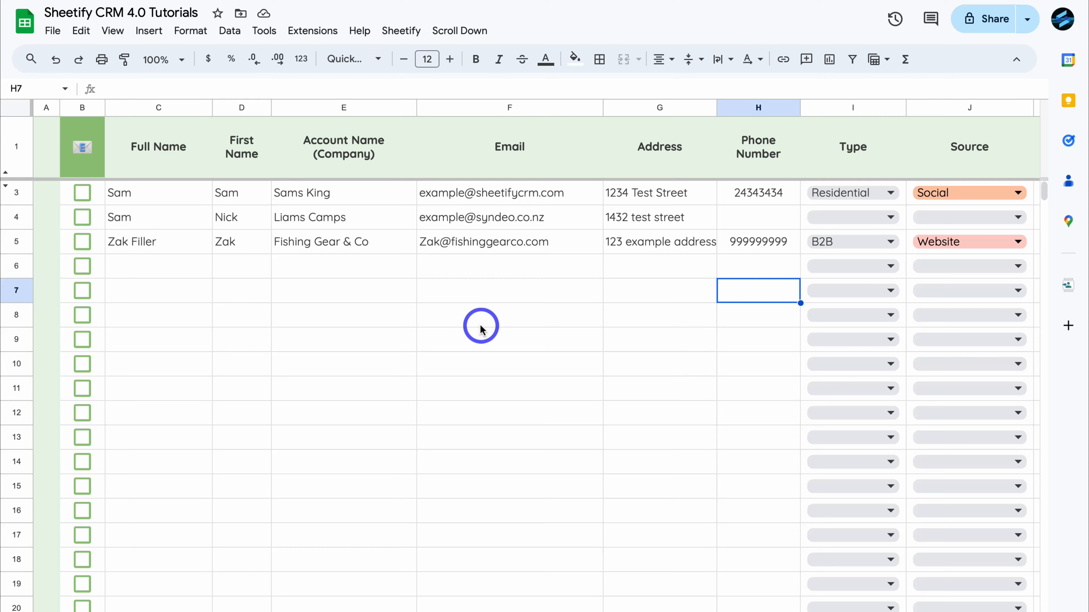
click(981, 25)
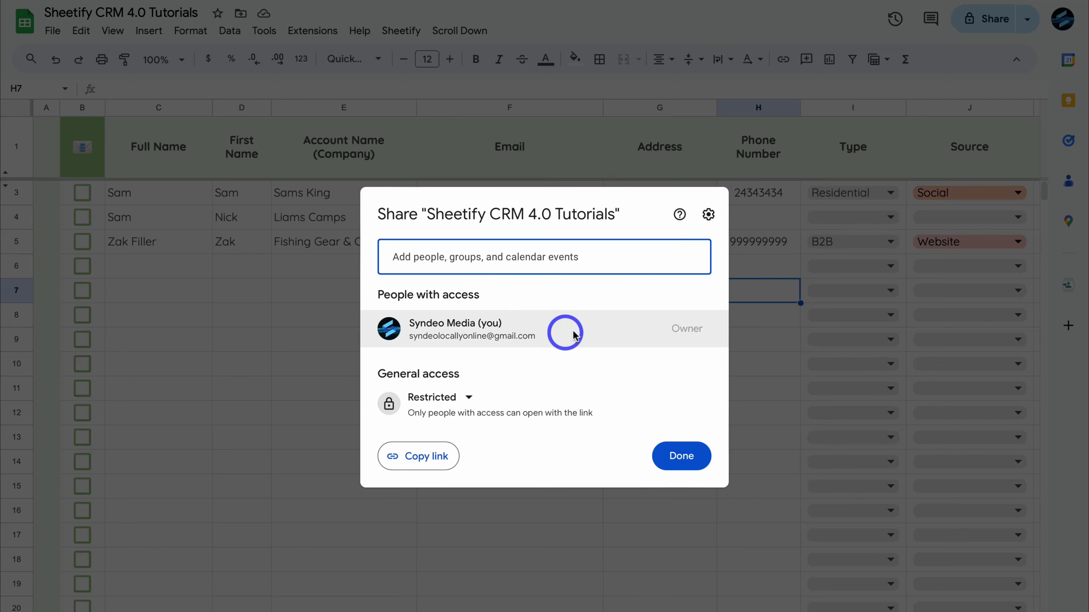
mouse_move(591, 331)
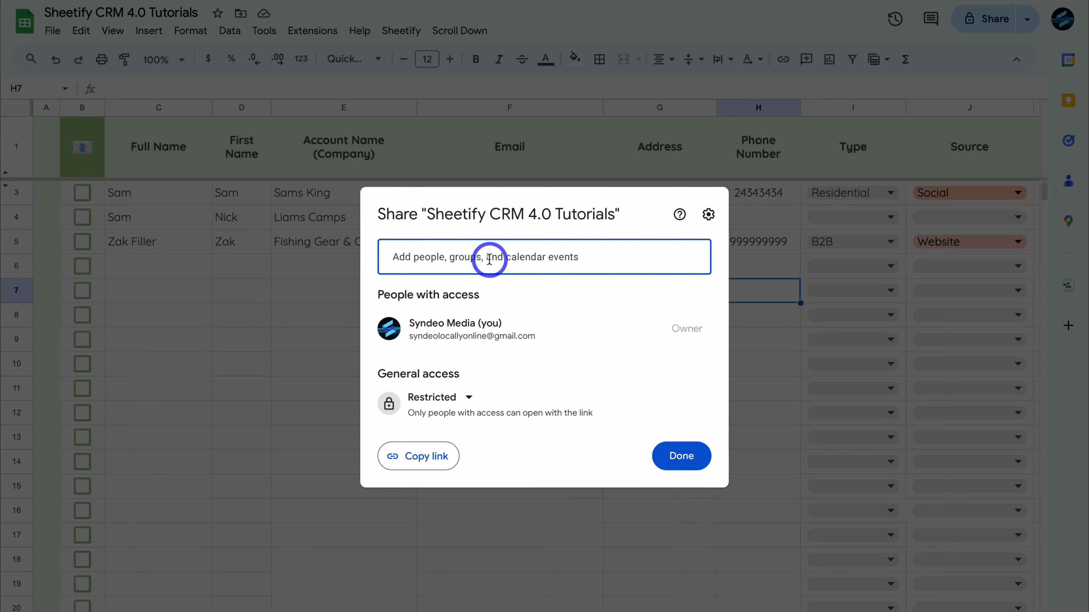
- Turn off 'Editors can change permissions and share' in sharing settings and go back to the Share dialog
click(708, 216)
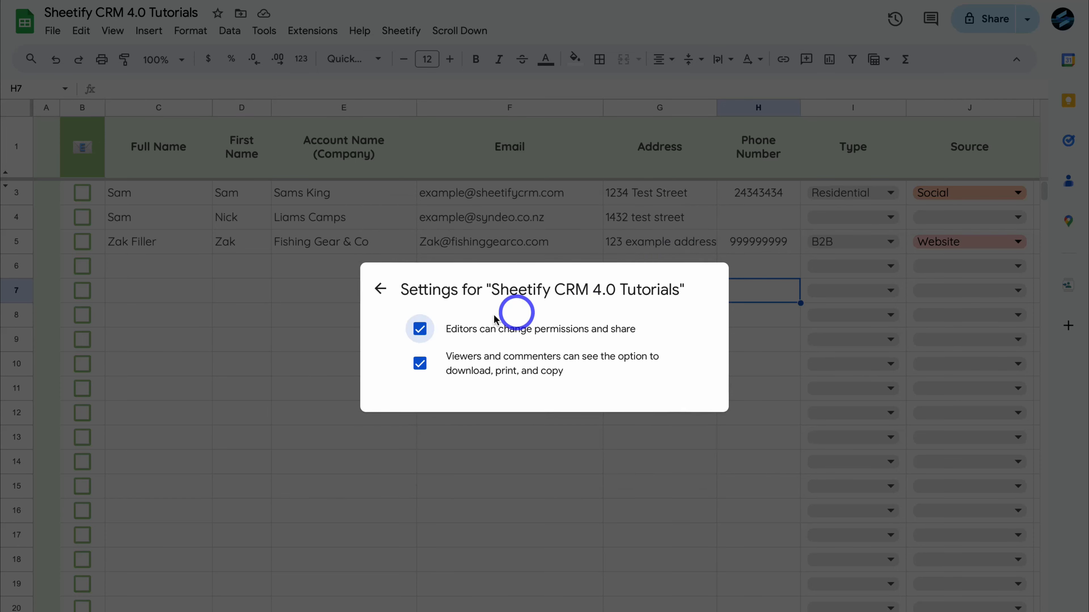
click(419, 328)
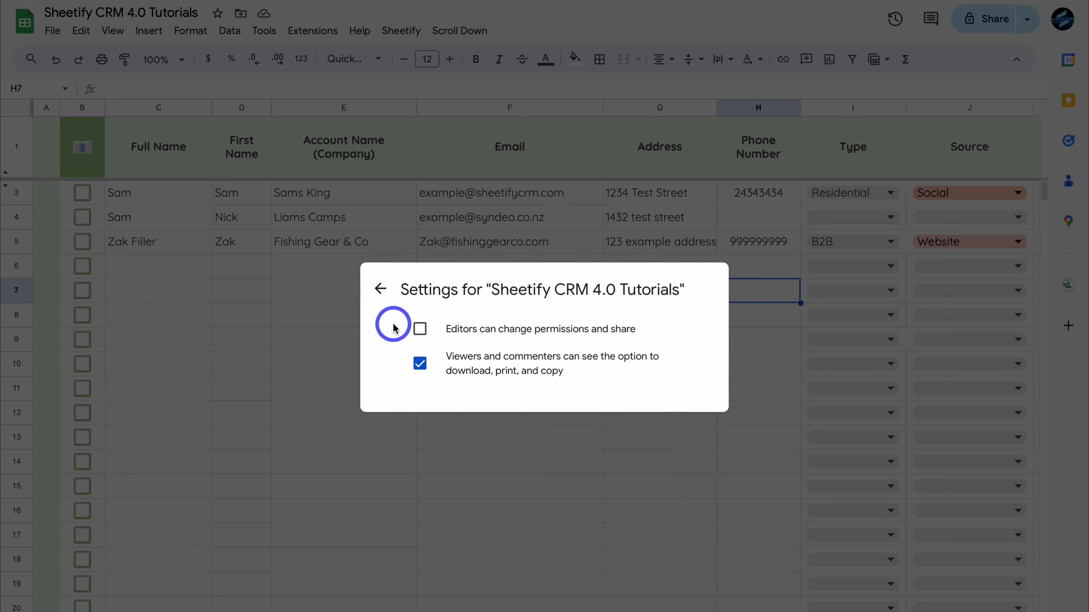
click(380, 289)
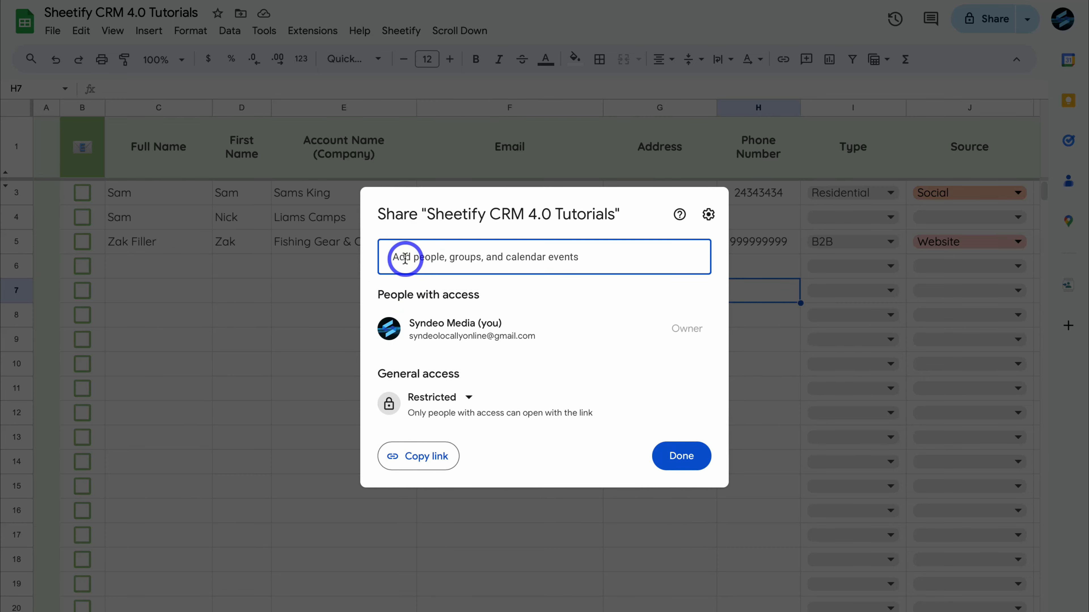
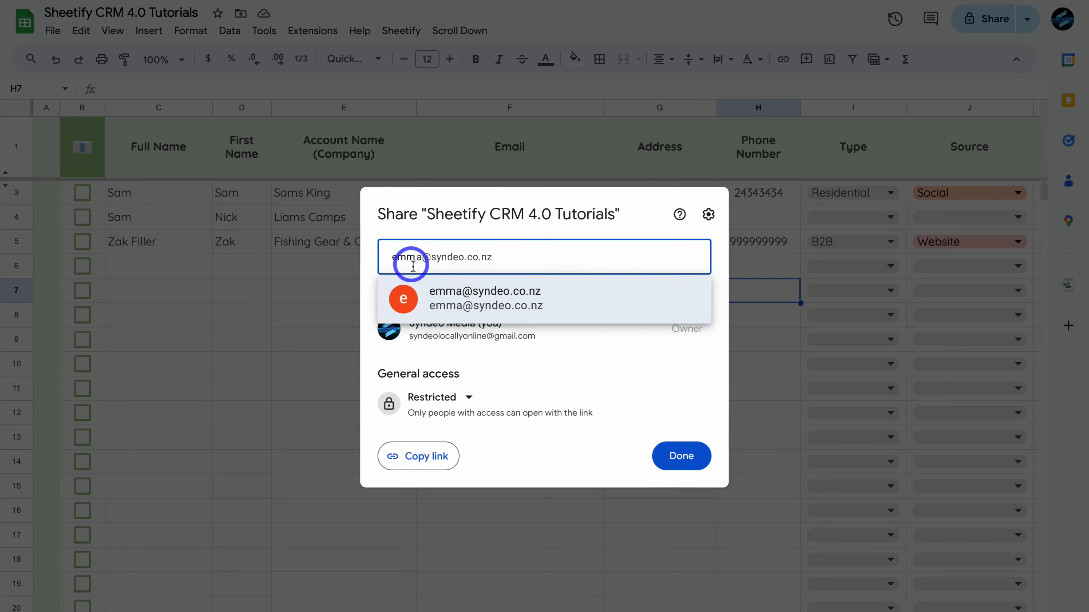
- Add the team member's e-mail with the Editor role and send the notified invitation
click(579, 302)
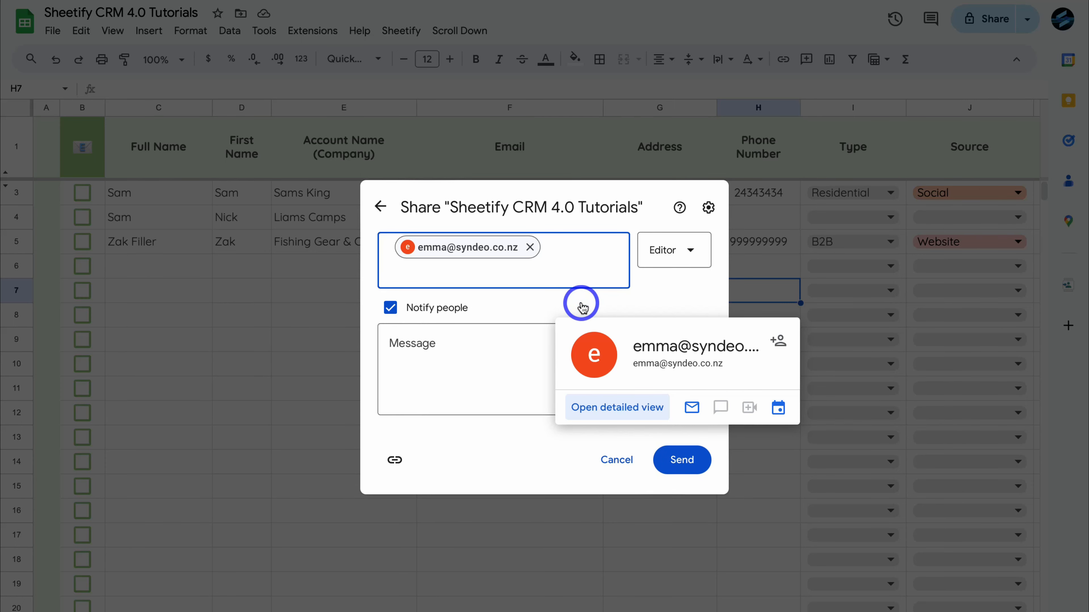
click(680, 250)
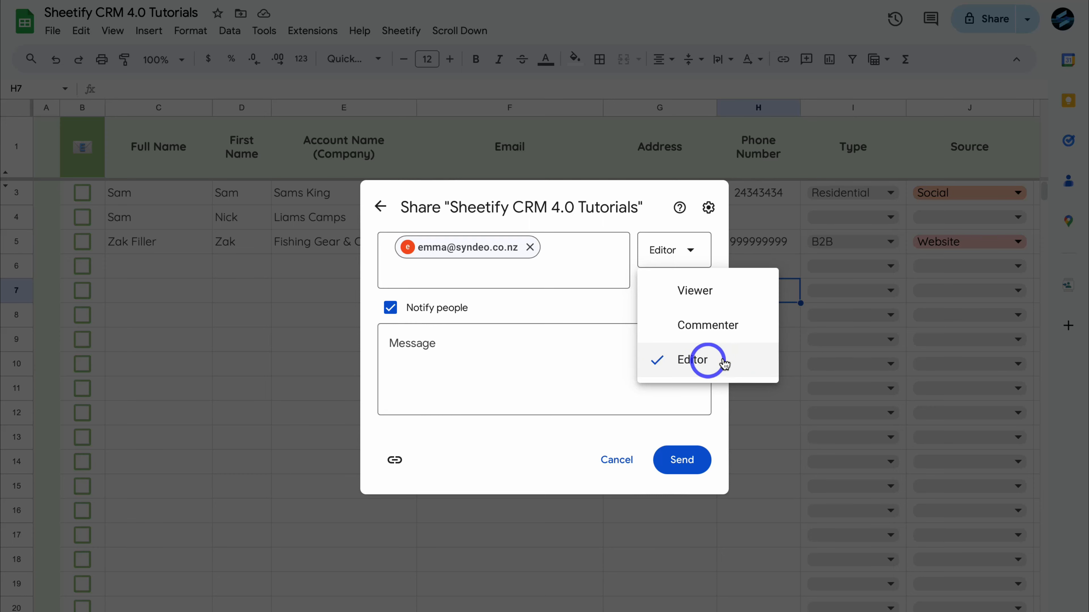
click(725, 362)
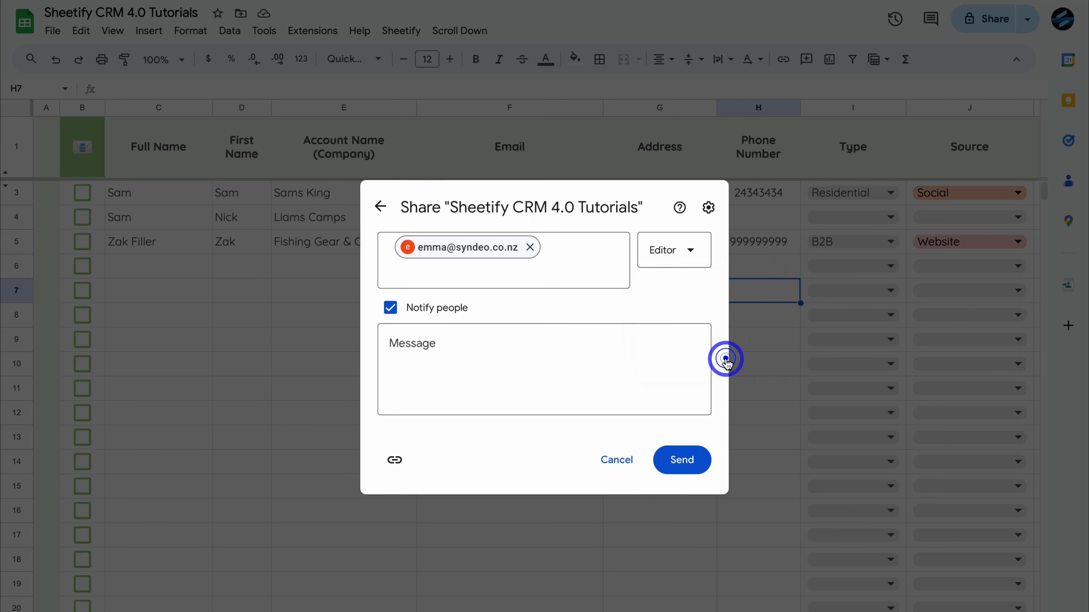
click(672, 253)
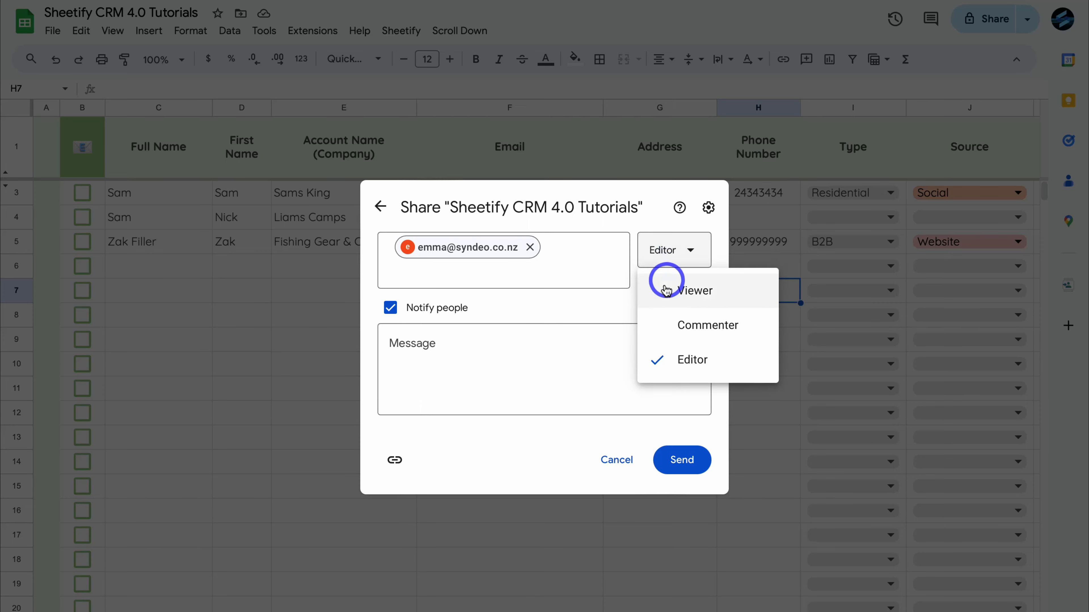
click(590, 305)
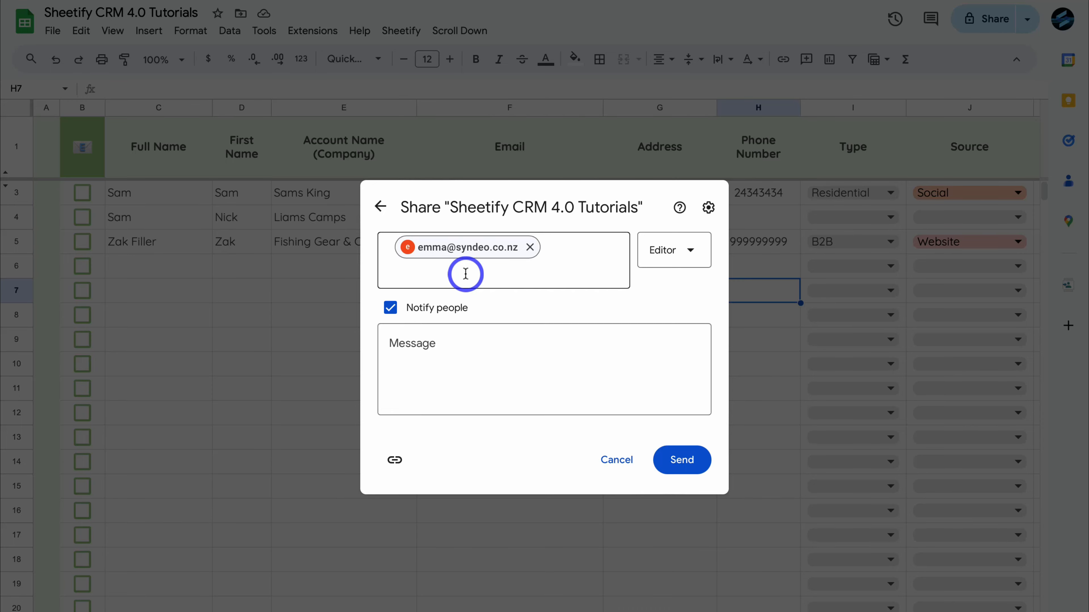
click(683, 459)
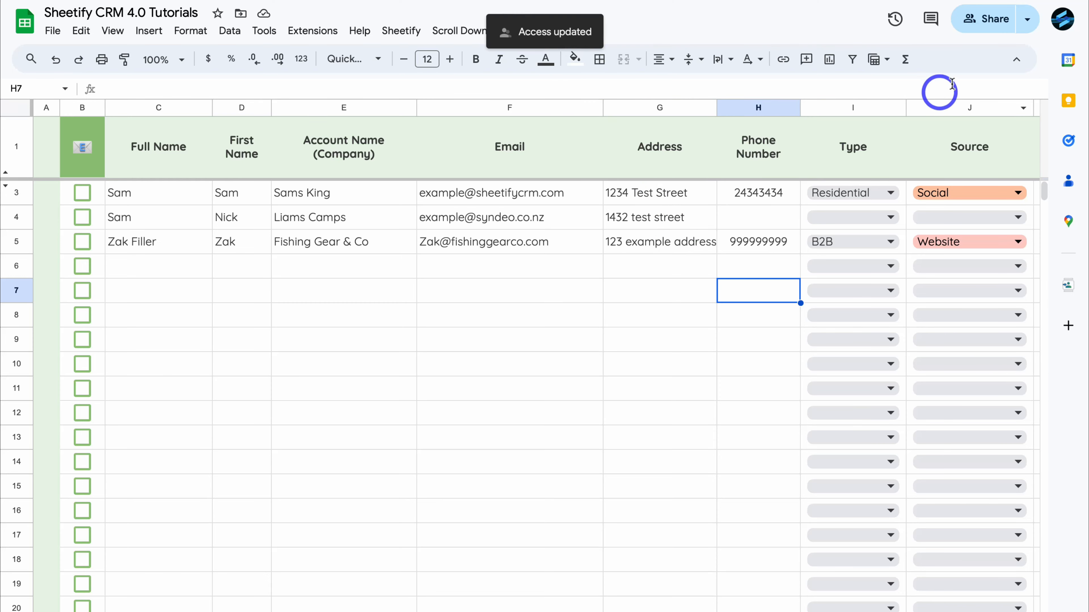
- Reopen Share to confirm the team member has Editor access, then close the dialog with Done
click(978, 21)
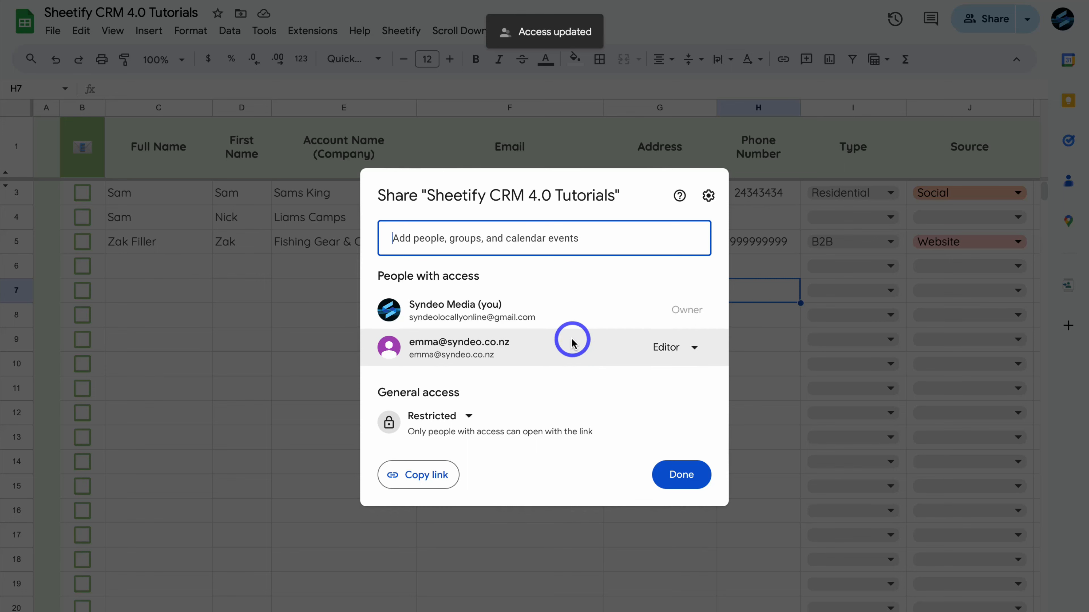
mouse_move(573, 316)
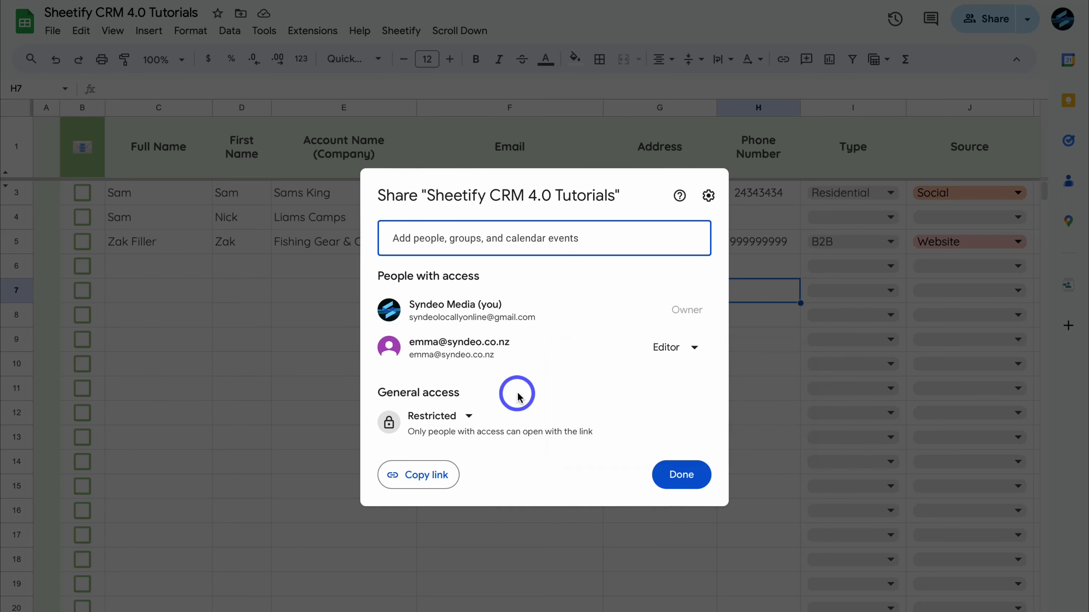
click(695, 347)
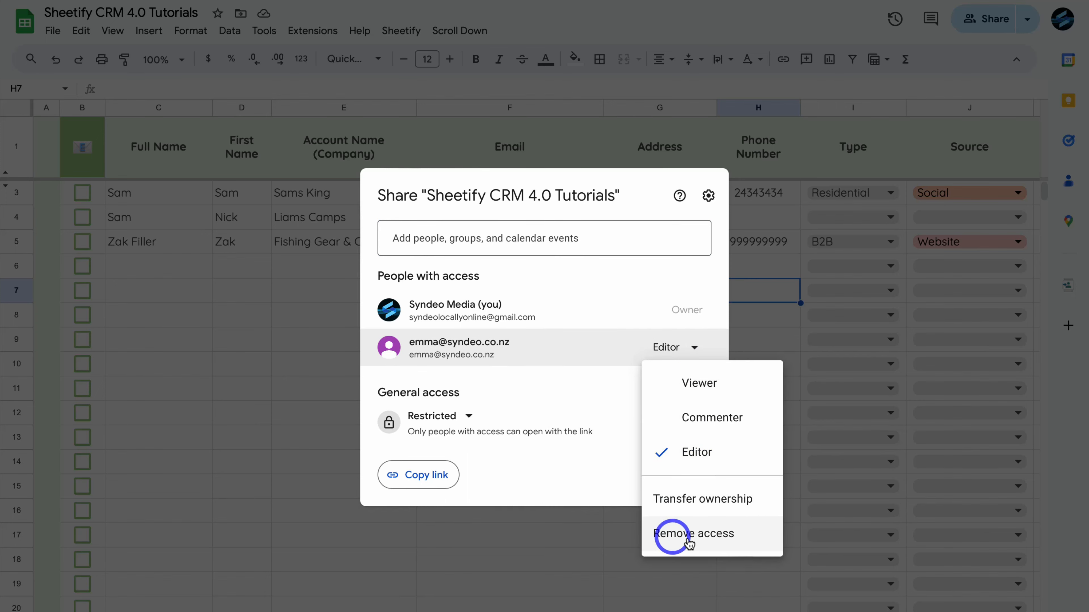
click(574, 383)
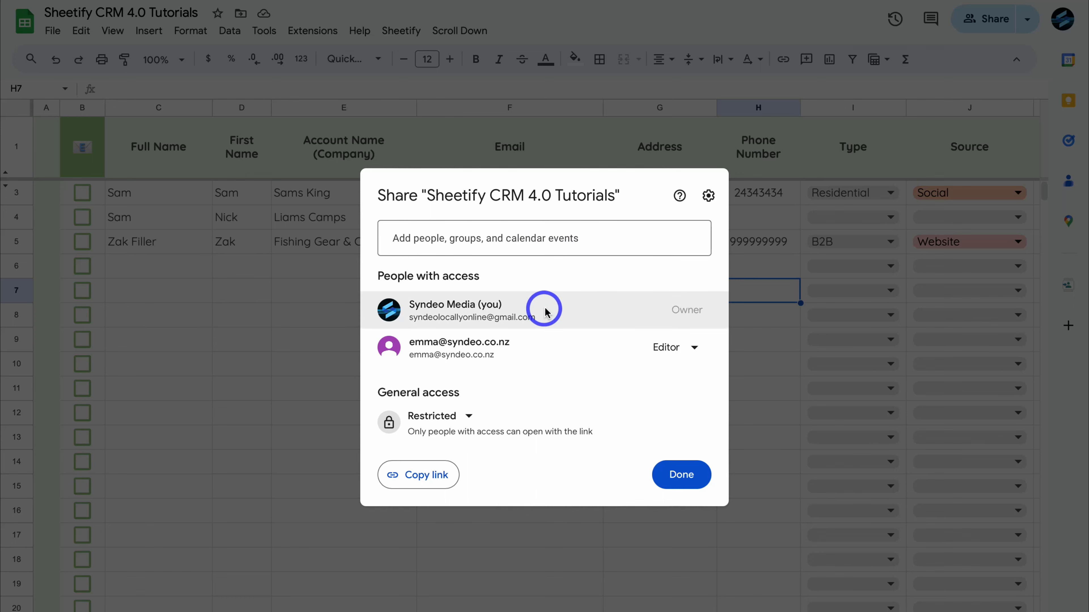
click(681, 471)
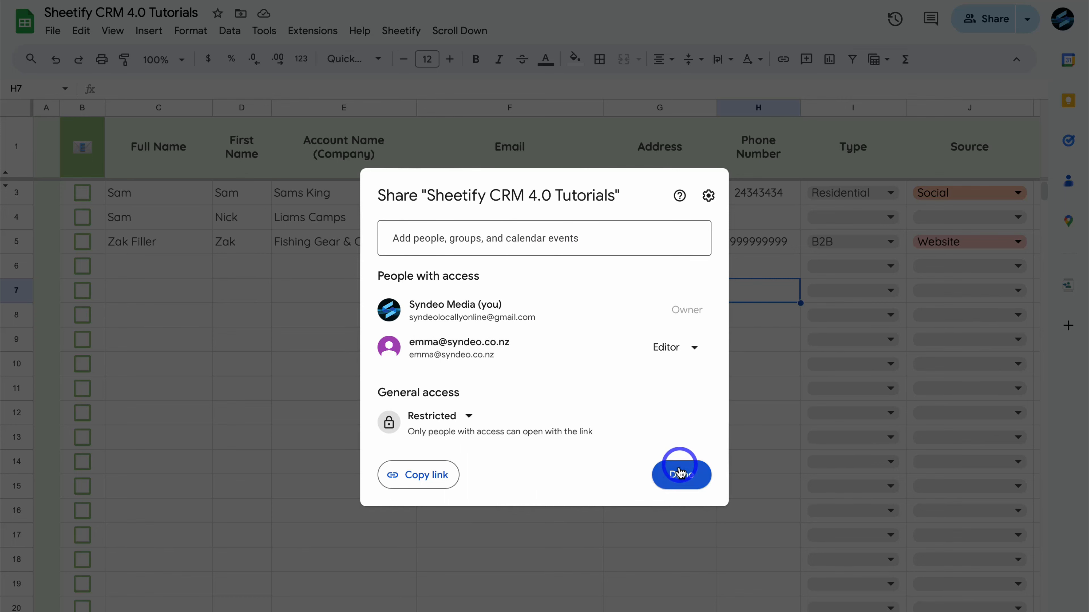
scroll(746, 598, down, 5)
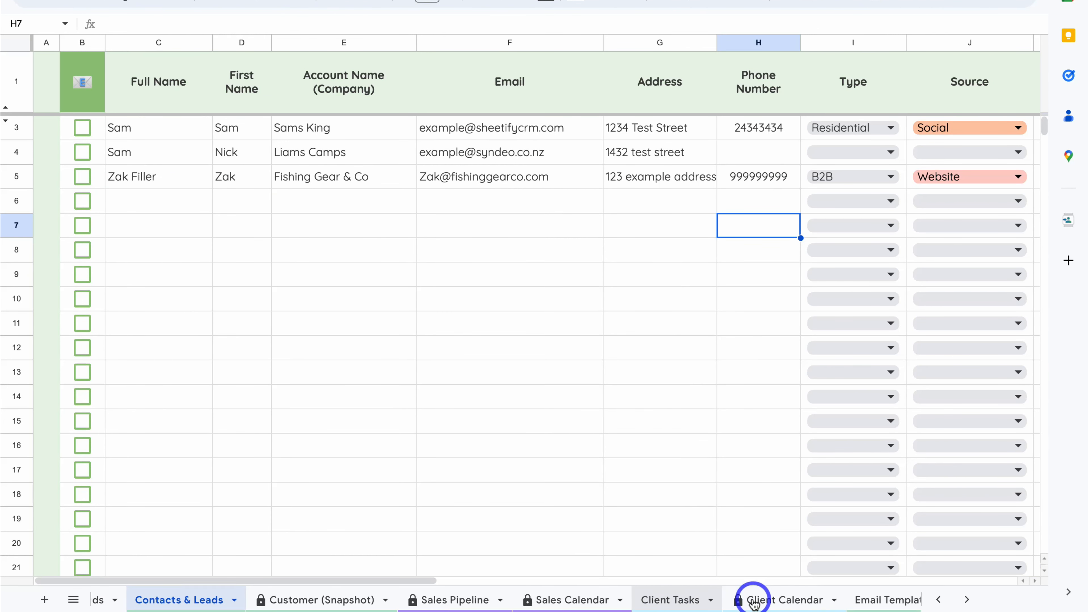
click(765, 599)
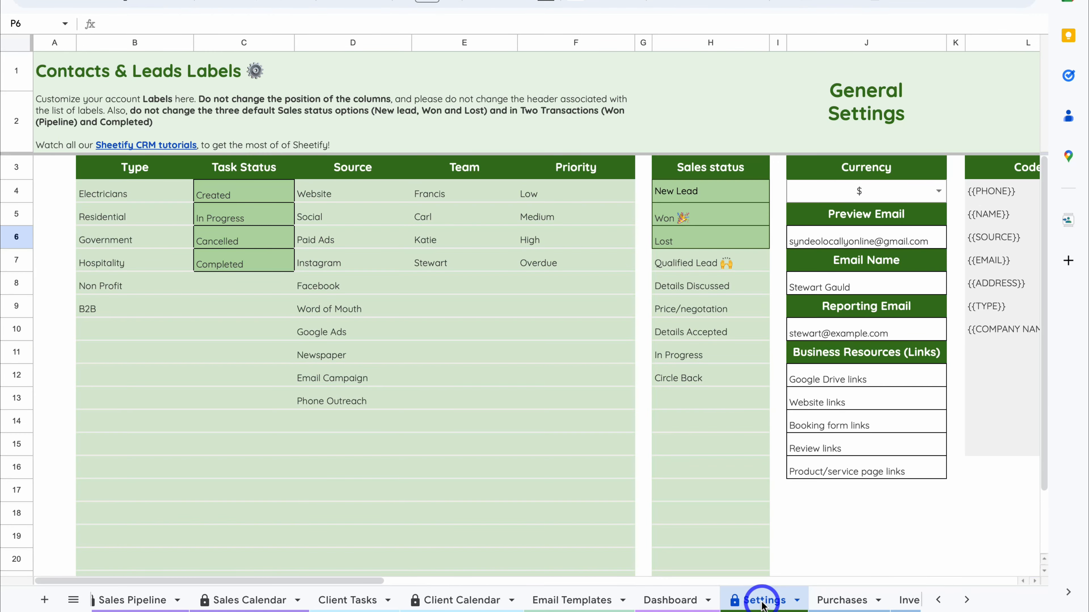
click(428, 287)
click(428, 310)
click(434, 331)
click(431, 353)
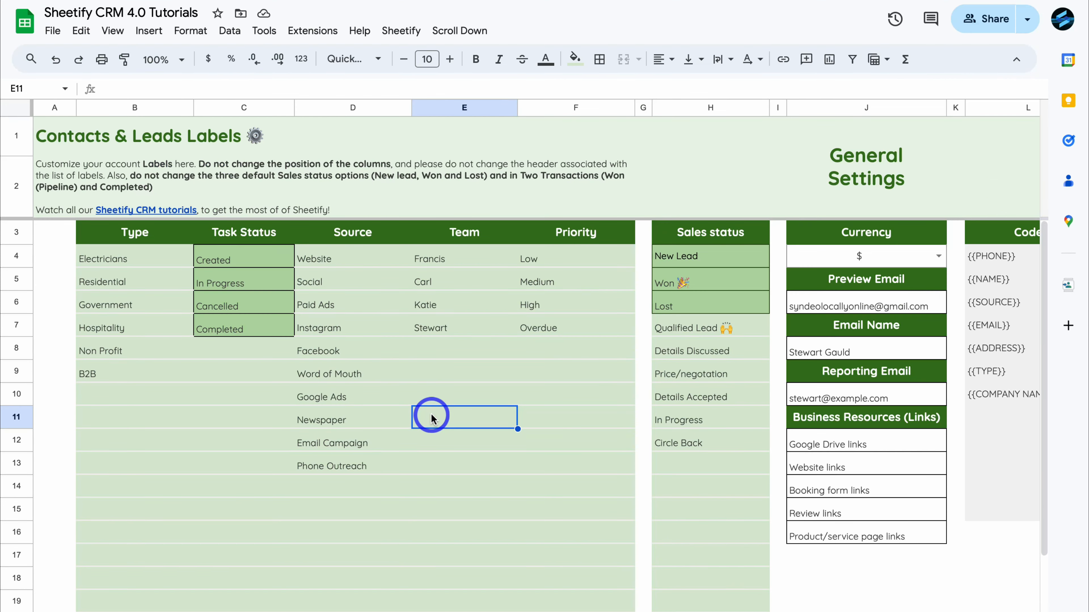
click(449, 261)
click(445, 281)
click(443, 303)
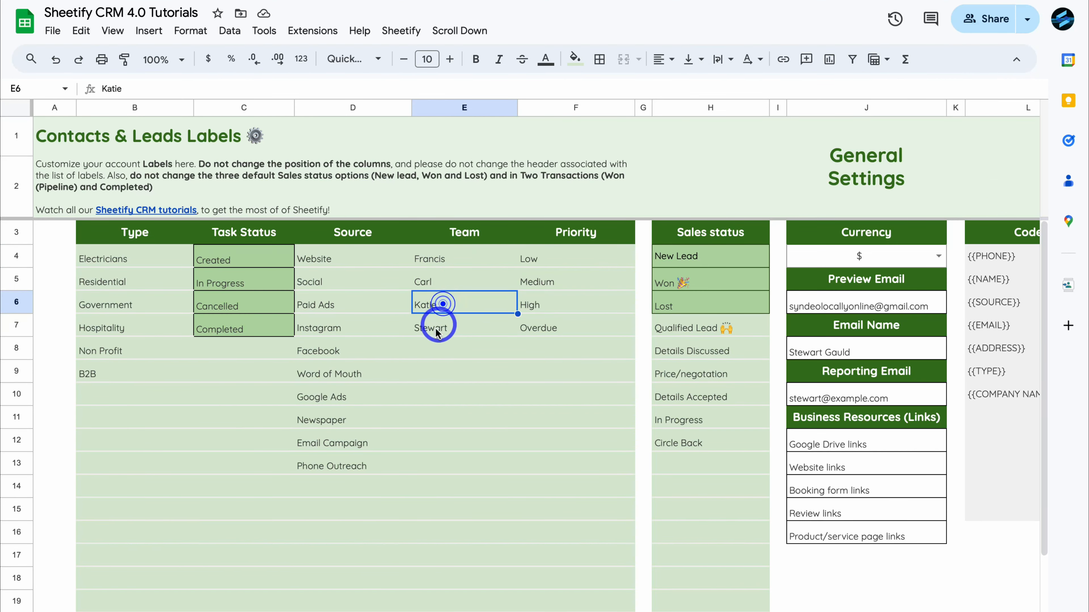
click(452, 329)
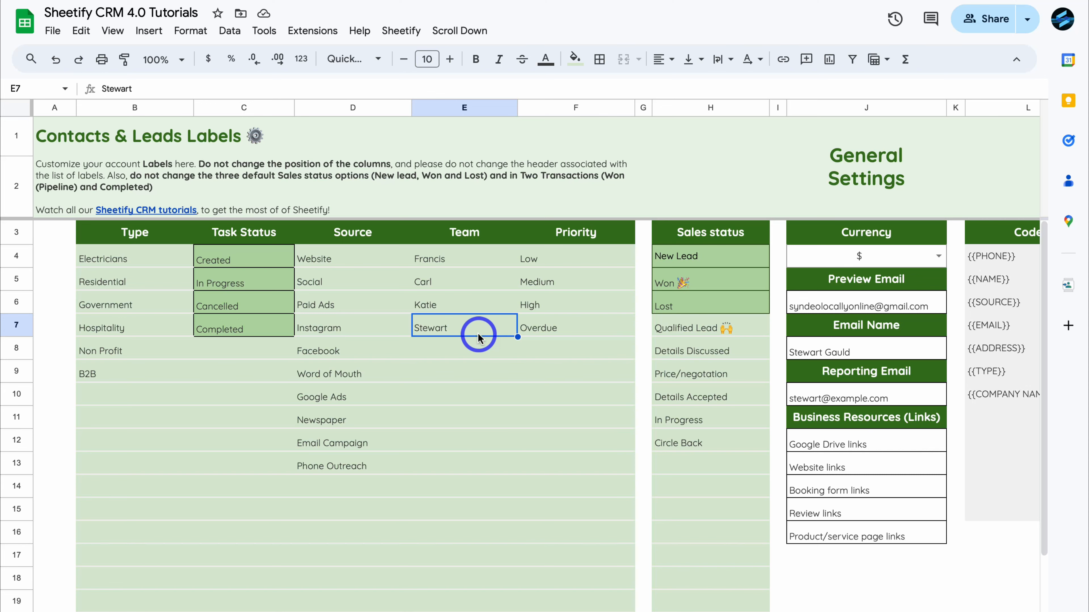
scroll(253, 597, left, 5)
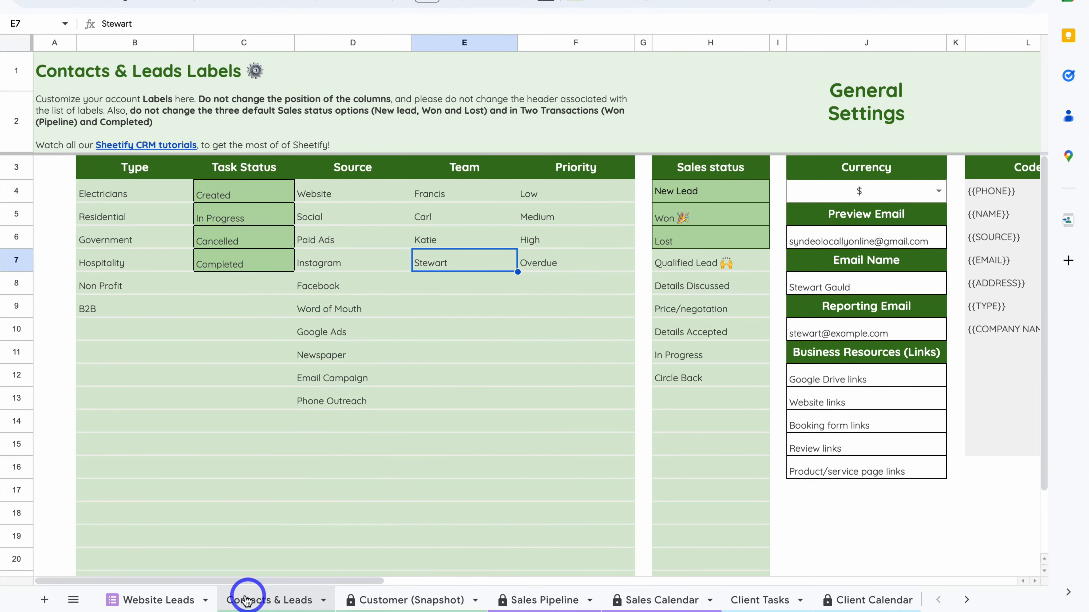
click(246, 600)
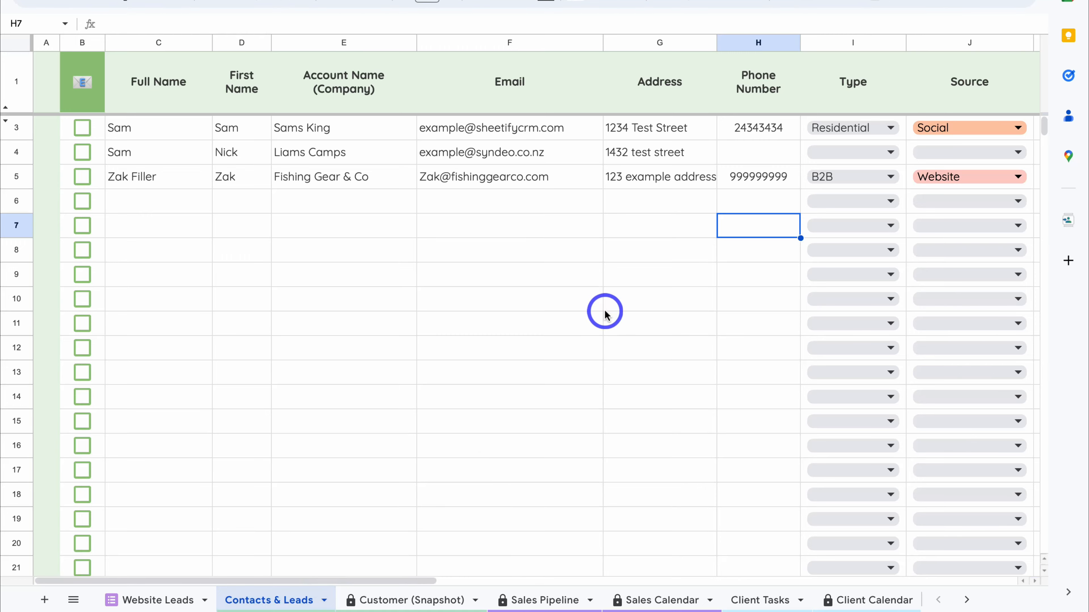
- Assign the last team name to the row 5 lead in Assigned To, then switch to Client Tasks
scroll(604, 313, right, 10)
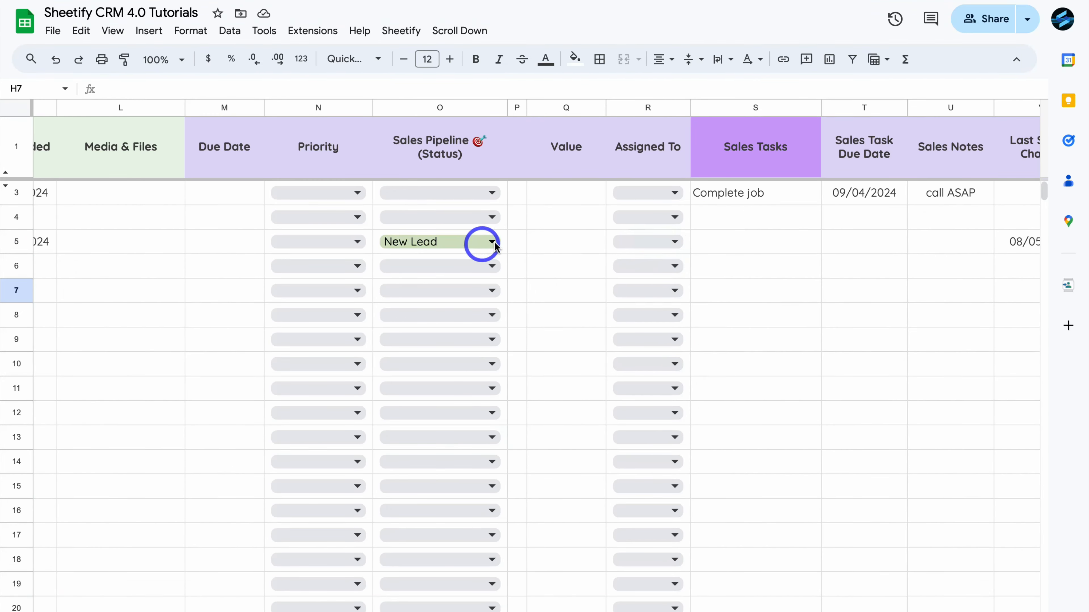
click(663, 240)
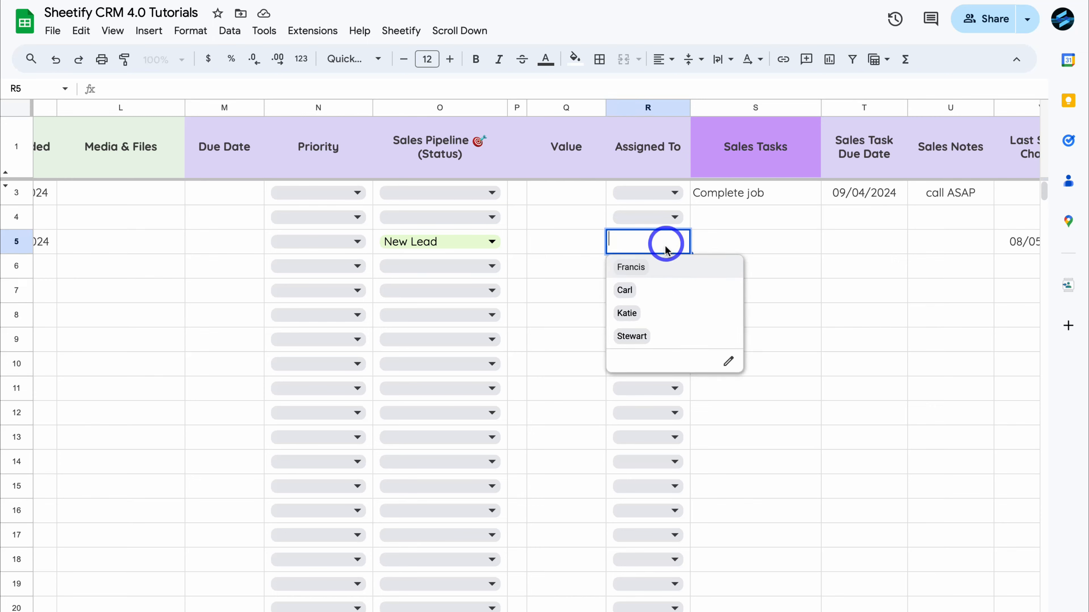
click(679, 336)
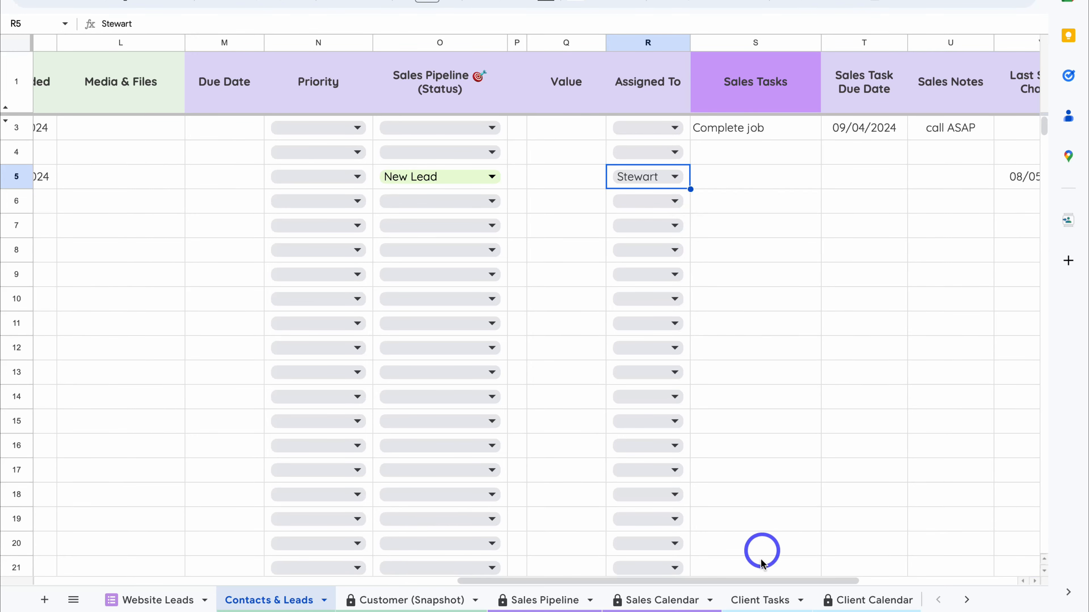
click(762, 600)
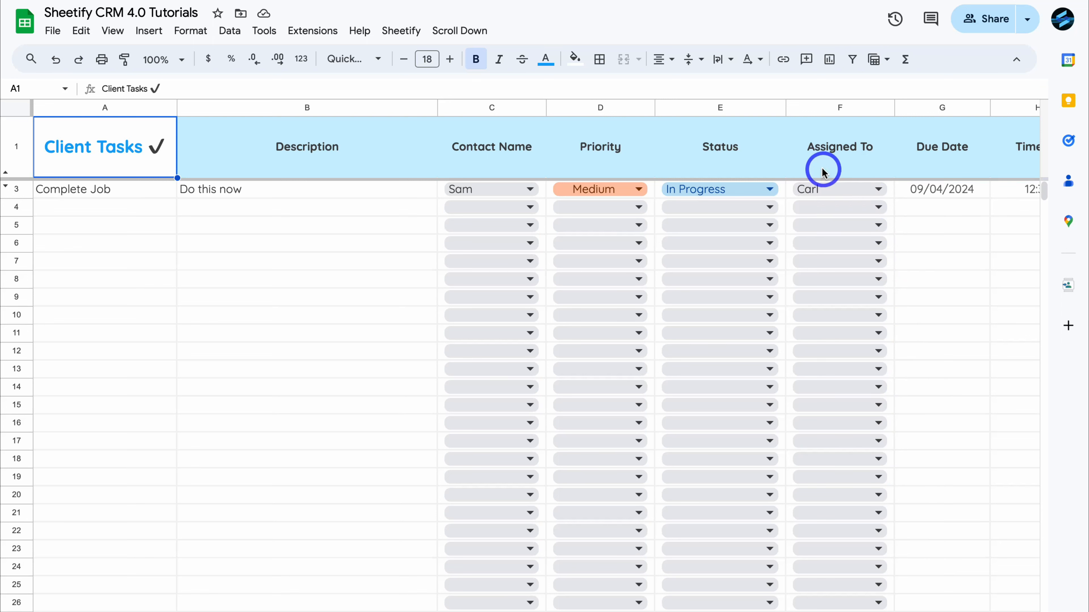
- Set Assigned To in F3 for the Complete Job task to the third team name
click(877, 189)
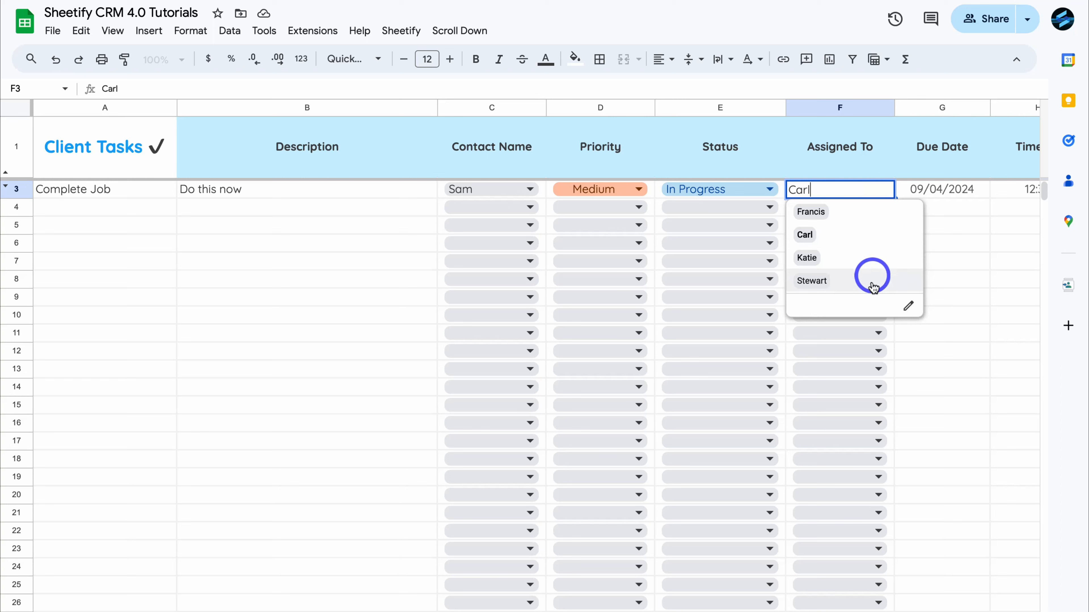
click(854, 259)
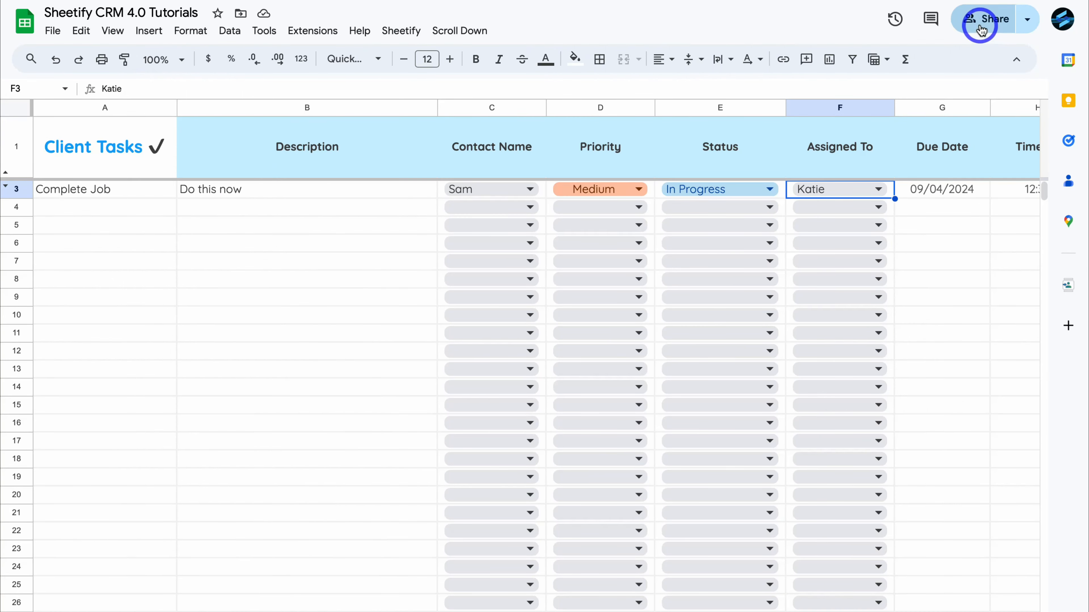
- Open the Share dialog again, showing the owner and one Editor with Restricted access
click(982, 29)
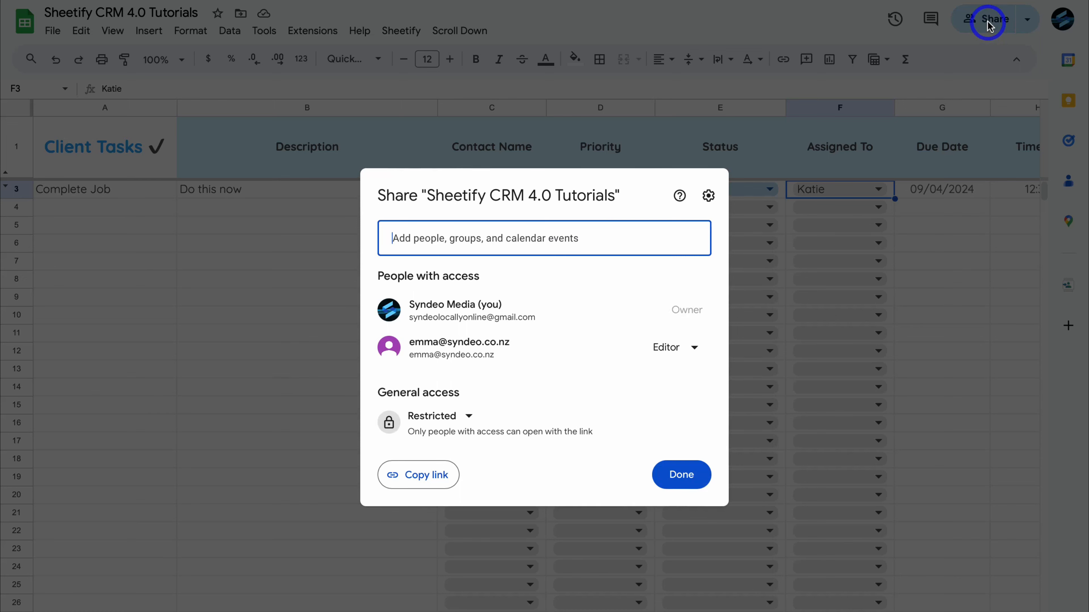